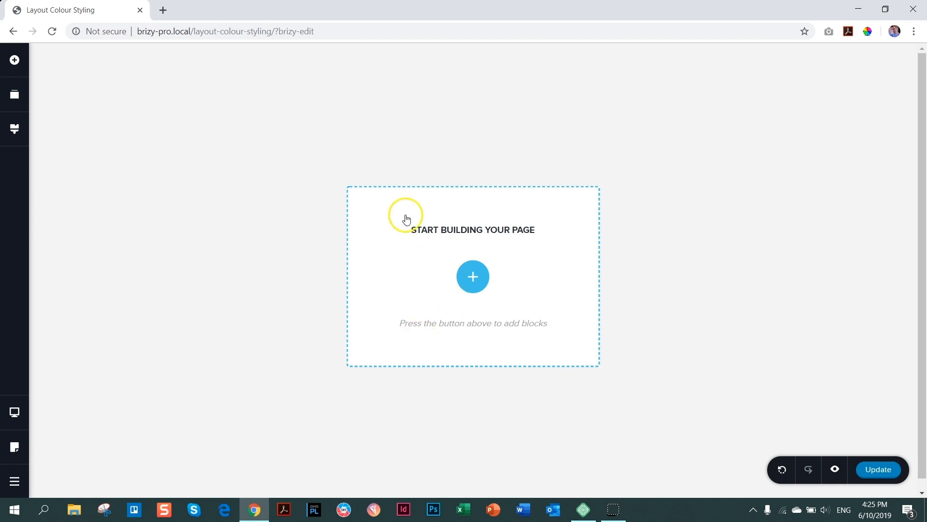
- Browse the prebuilt page layouts for the empty page and open the Gourmet layout pack
{"action": "left_click", "coordinate": [473, 276]}
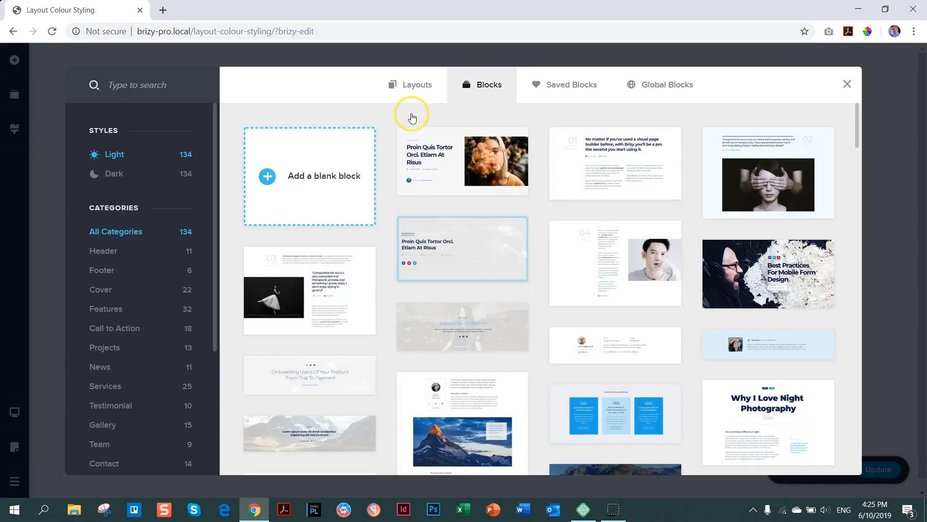
{"action": "left_click", "coordinate": [421, 88]}
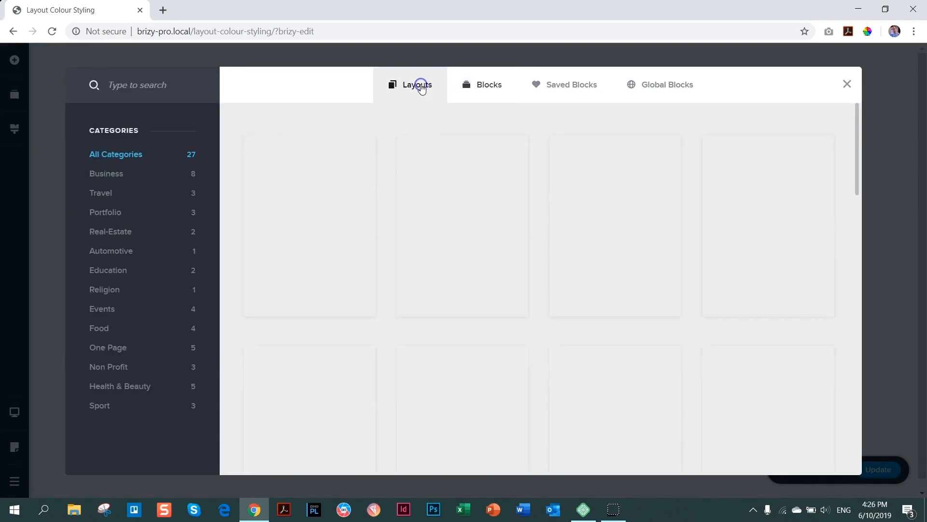
{"action": "scroll", "coordinate": [544, 240], "scroll_direction": "down", "scroll_amount": 6}
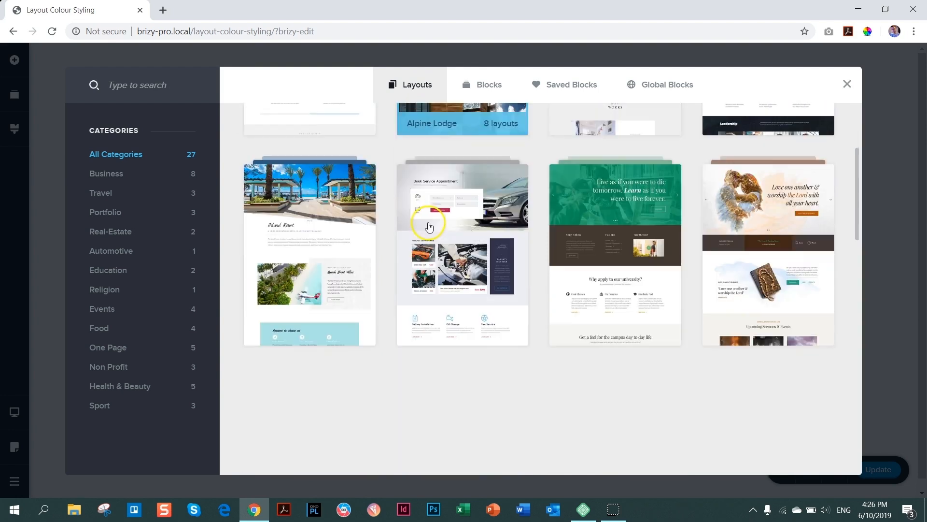
{"action": "scroll", "coordinate": [543, 242], "scroll_direction": "down", "scroll_amount": 4}
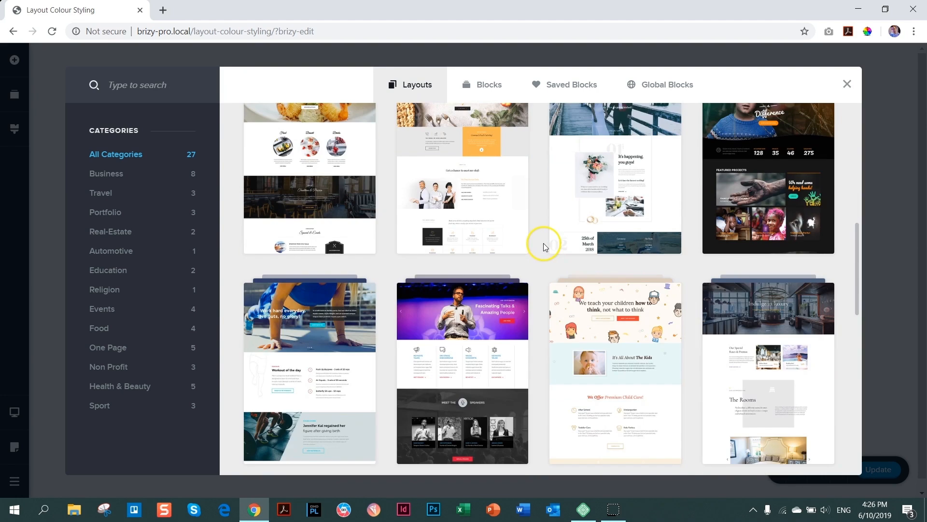
{"action": "scroll", "coordinate": [543, 246], "scroll_direction": "up", "scroll_amount": 2}
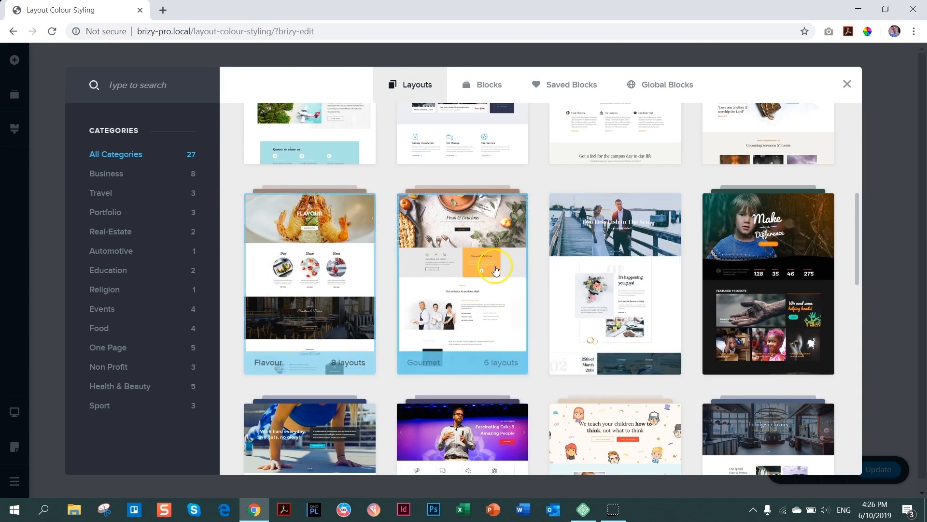
{"action": "left_click", "coordinate": [466, 256]}
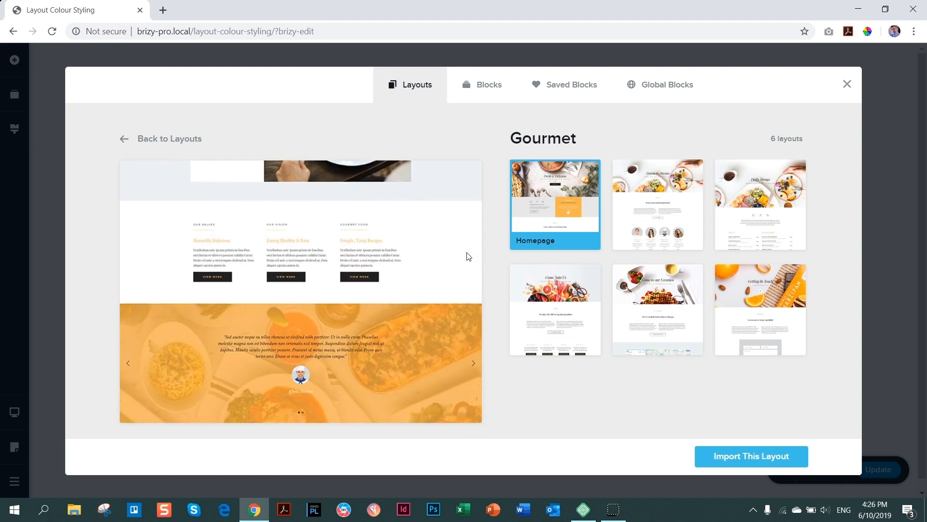
- Preview the page layouts in the Gourmet pack and import its Homepage layout
{"action": "left_click", "coordinate": [658, 213]}
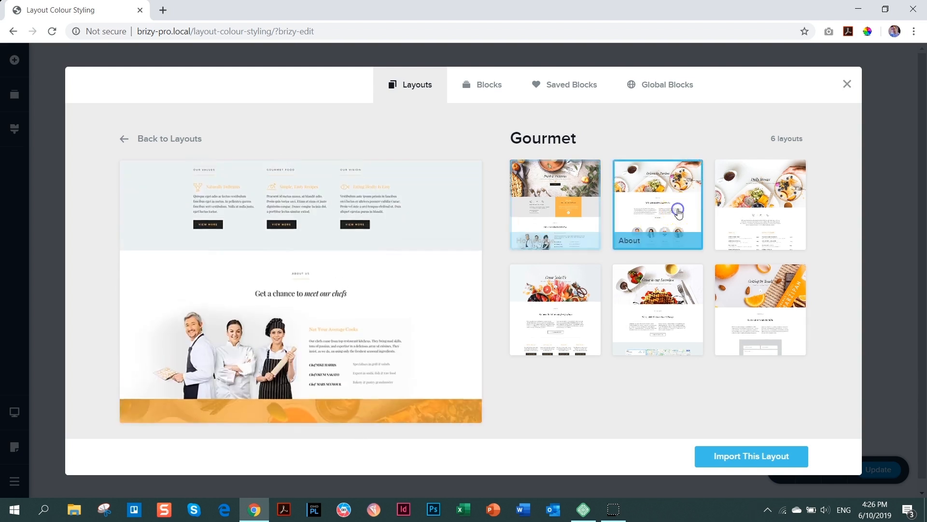
{"action": "left_click", "coordinate": [765, 211]}
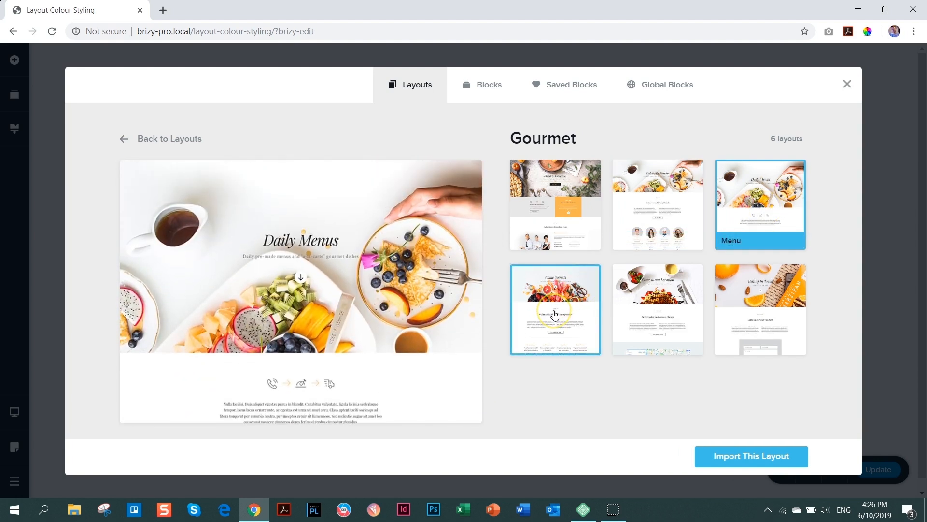
{"action": "left_click", "coordinate": [554, 314]}
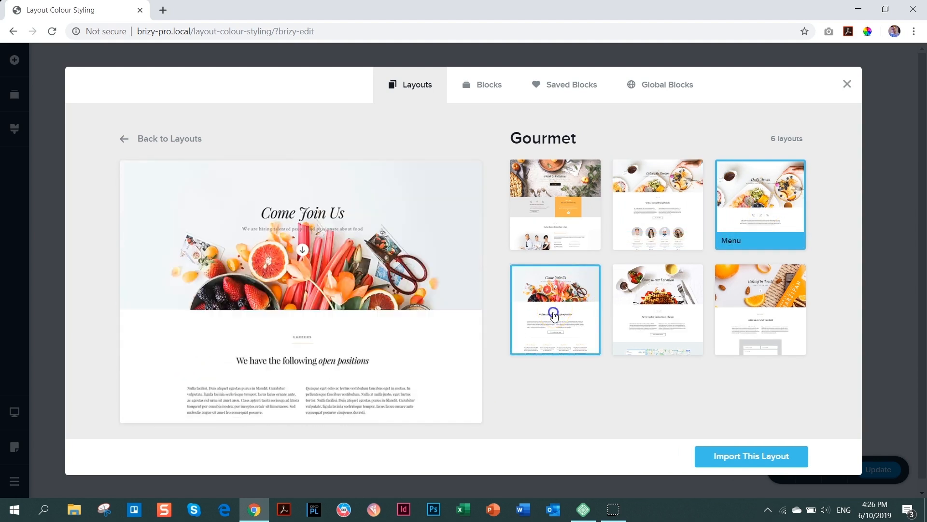
{"action": "left_click", "coordinate": [652, 309]}
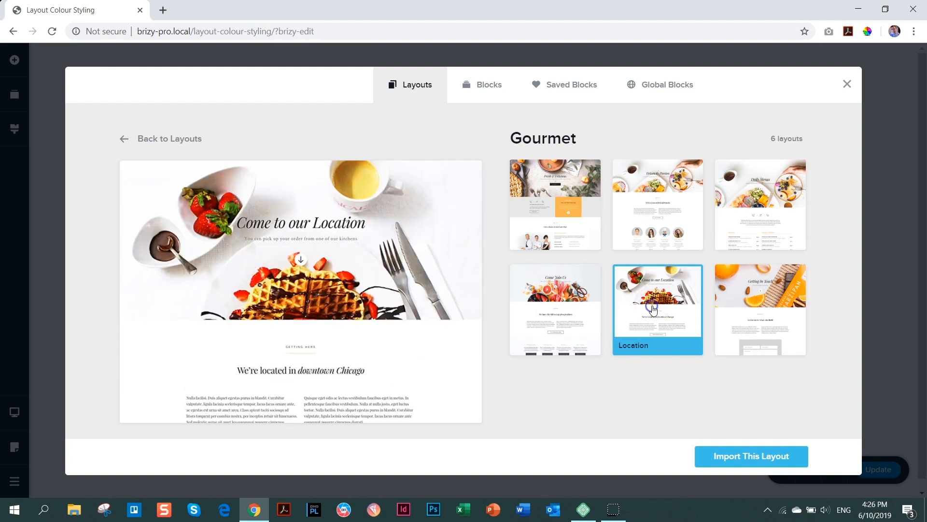
{"action": "left_click", "coordinate": [746, 306]}
{"action": "left_click", "coordinate": [546, 203]}
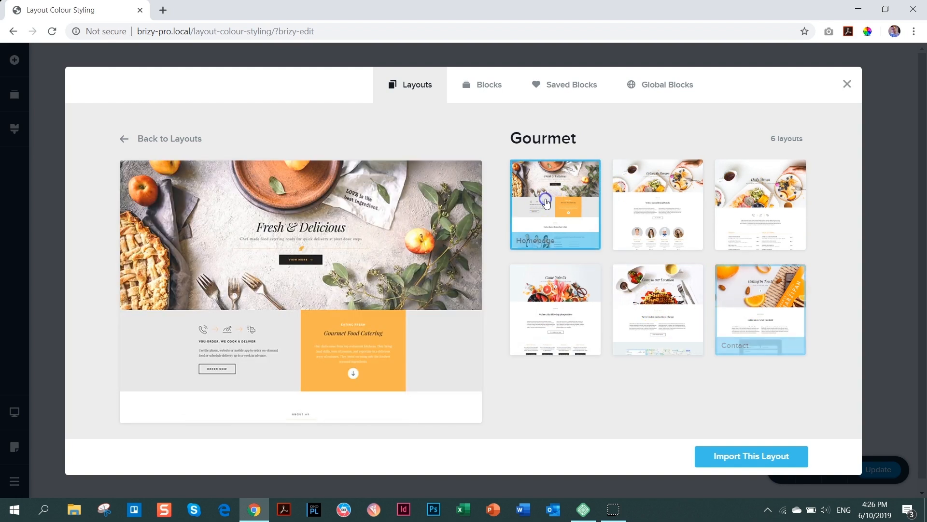
{"action": "left_click", "coordinate": [762, 457]}
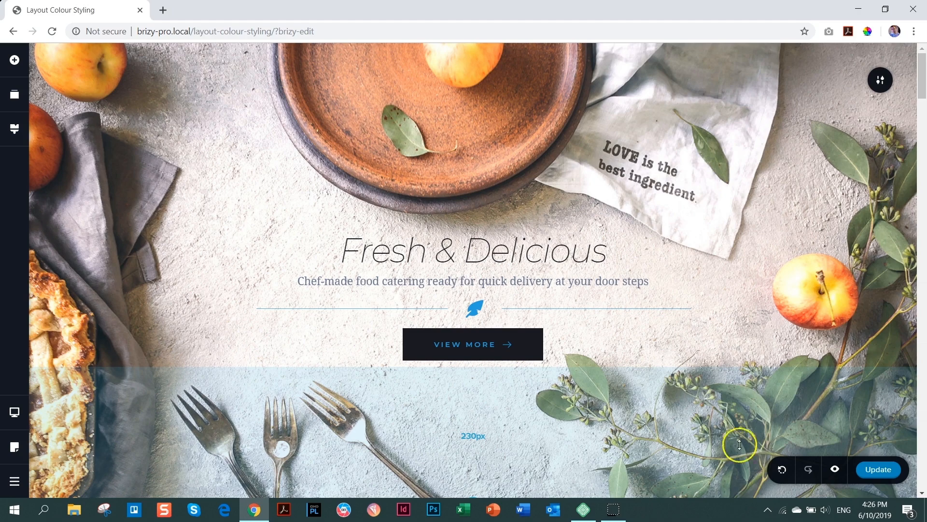
- Look through the imported page and change its current style from the default to Gourmet
{"action": "scroll", "coordinate": [633, 322], "scroll_direction": "down", "scroll_amount": 8}
{"action": "scroll", "coordinate": [634, 323], "scroll_direction": "down", "scroll_amount": 20}
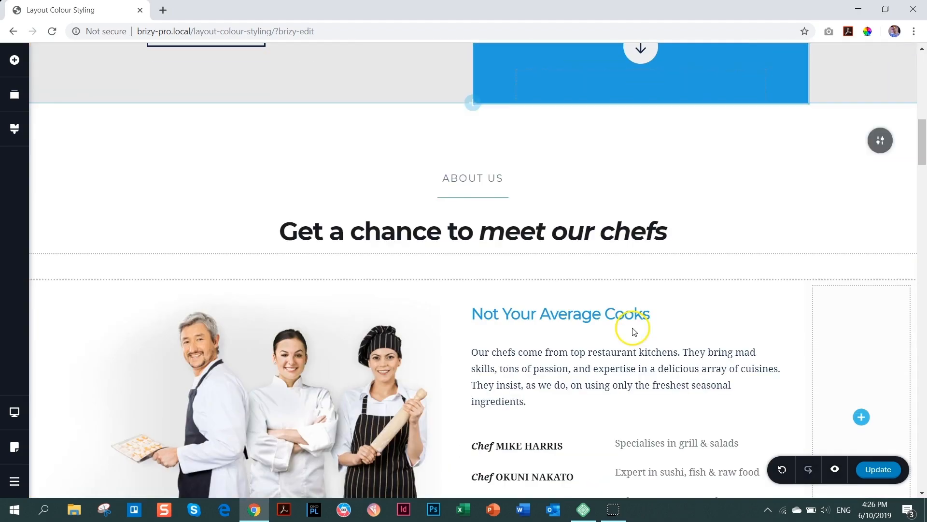
{"action": "scroll", "coordinate": [632, 332], "scroll_direction": "down", "scroll_amount": 15}
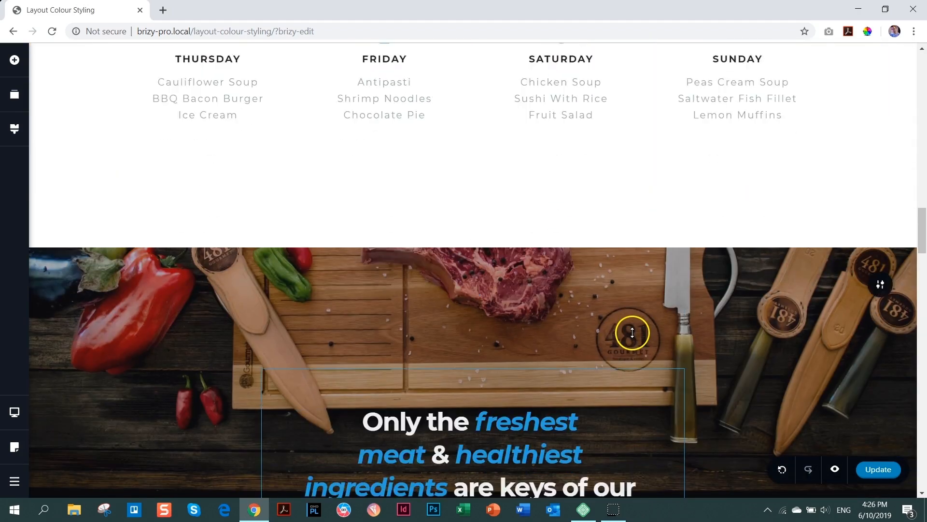
{"action": "scroll", "coordinate": [633, 334], "scroll_direction": "down", "scroll_amount": 5}
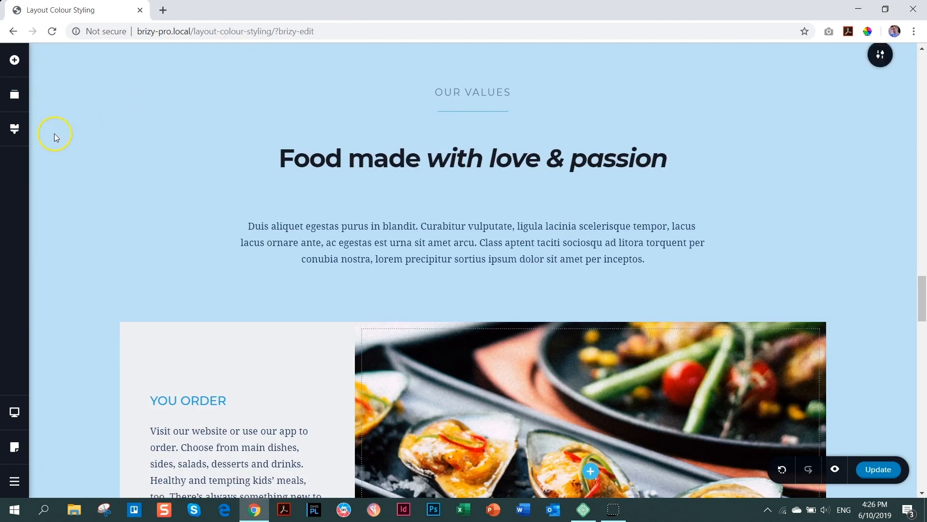
{"action": "left_click", "coordinate": [15, 129]}
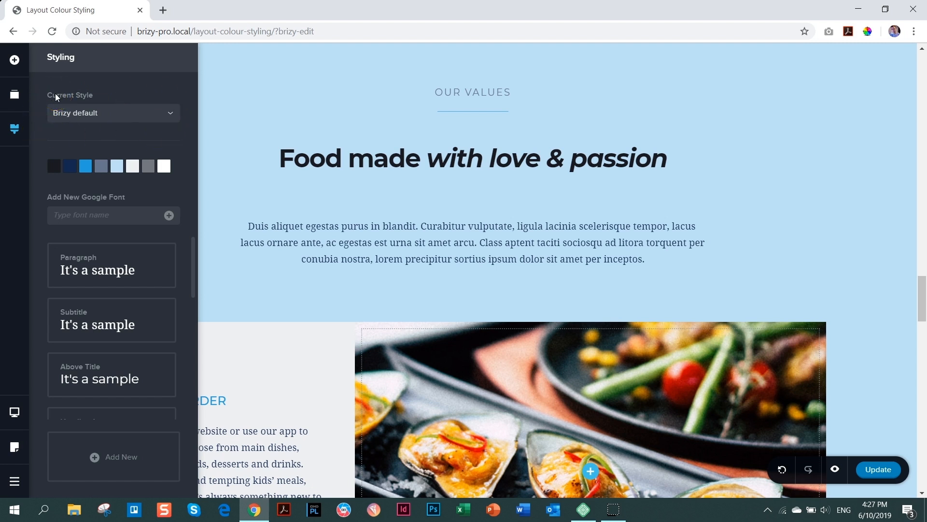
{"action": "left_click", "coordinate": [169, 113]}
{"action": "scroll", "coordinate": [160, 135], "scroll_direction": "down", "scroll_amount": 4}
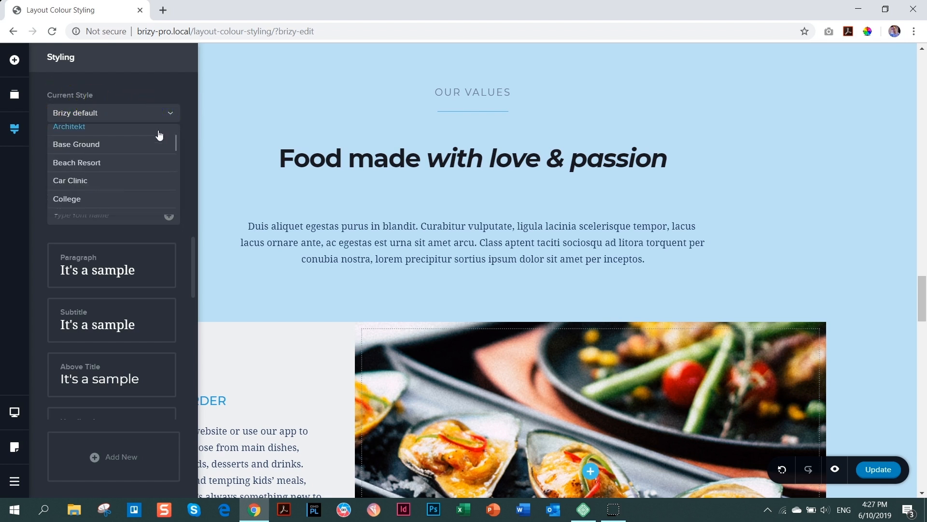
{"action": "scroll", "coordinate": [159, 135], "scroll_direction": "down", "scroll_amount": 8}
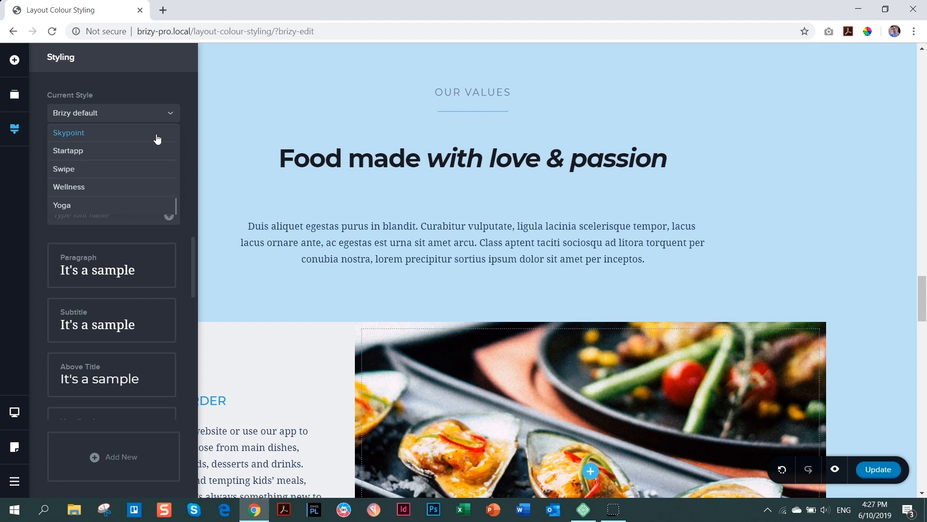
{"action": "scroll", "coordinate": [154, 142], "scroll_direction": "up", "scroll_amount": 12}
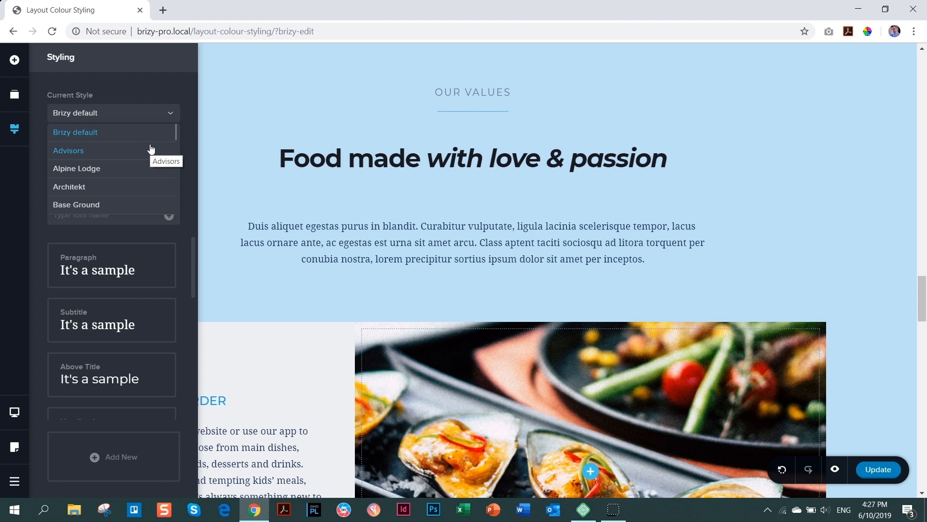
{"action": "scroll", "coordinate": [150, 148], "scroll_direction": "down", "scroll_amount": 3}
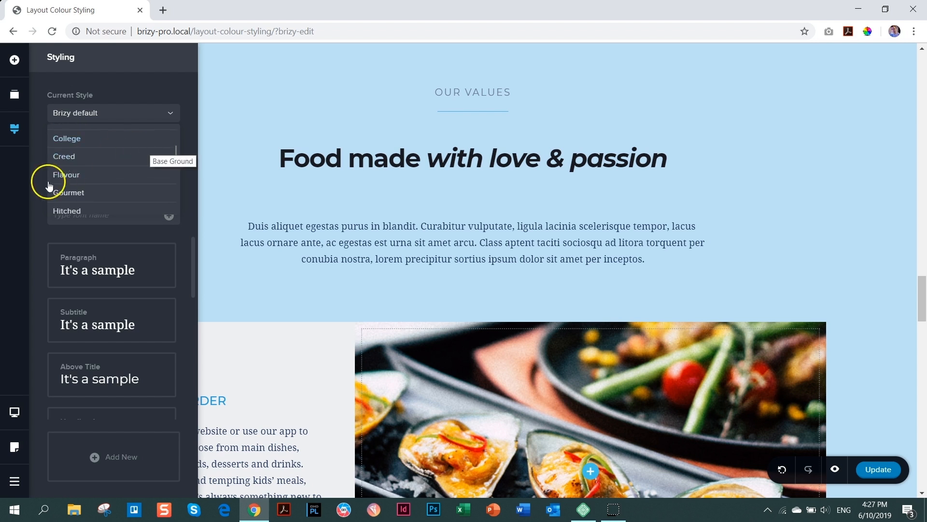
{"action": "left_click", "coordinate": [72, 193]}
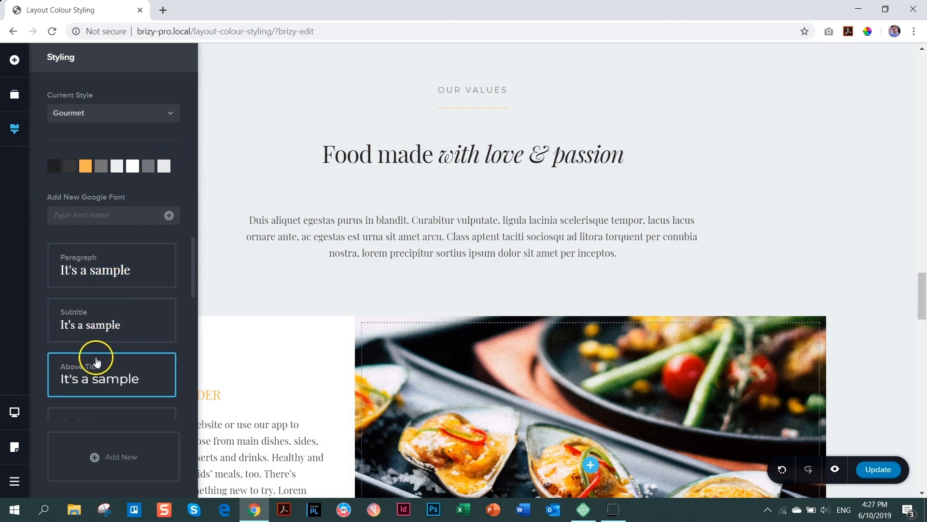
{"action": "left_click", "coordinate": [879, 209]}
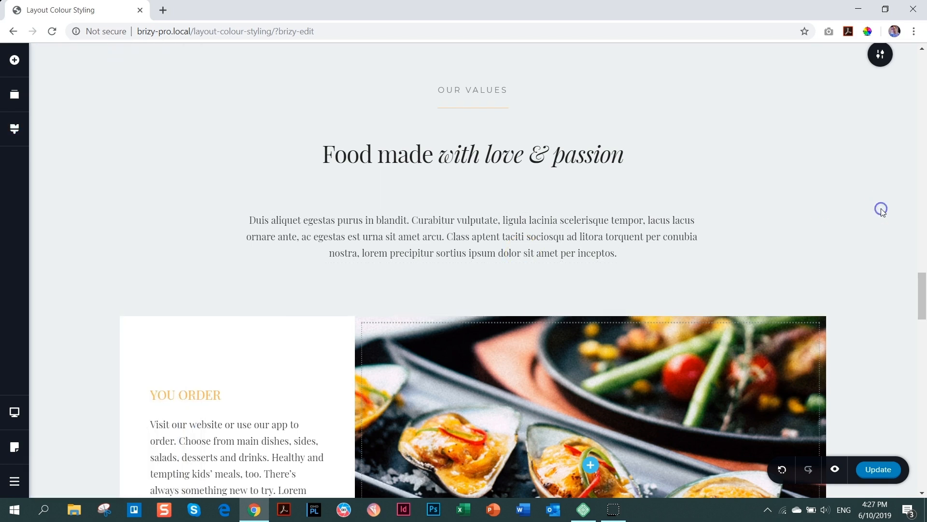
- Review the restyled page and remove all of its blocks to leave the page empty
{"action": "scroll", "coordinate": [586, 176], "scroll_direction": "down", "scroll_amount": 9}
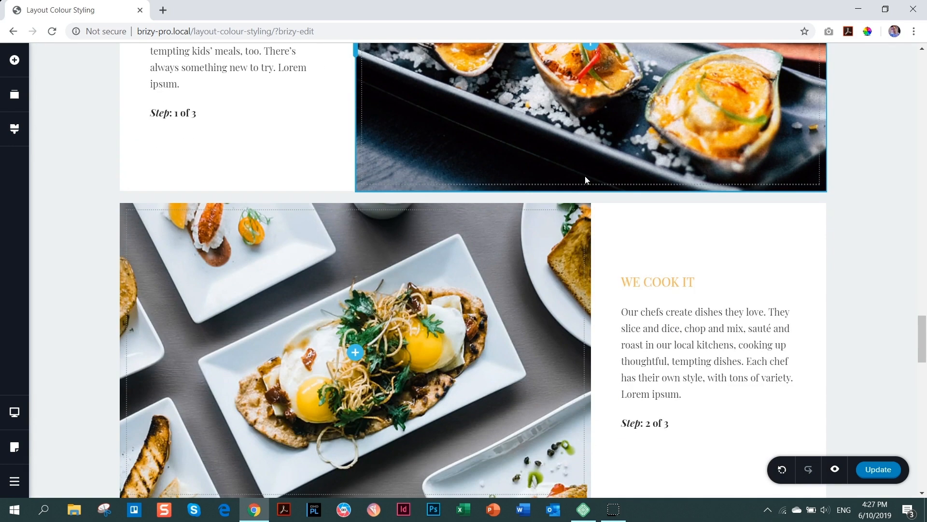
{"action": "scroll", "coordinate": [586, 175], "scroll_direction": "up", "scroll_amount": 10}
{"action": "scroll", "coordinate": [586, 180], "scroll_direction": "up", "scroll_amount": 15}
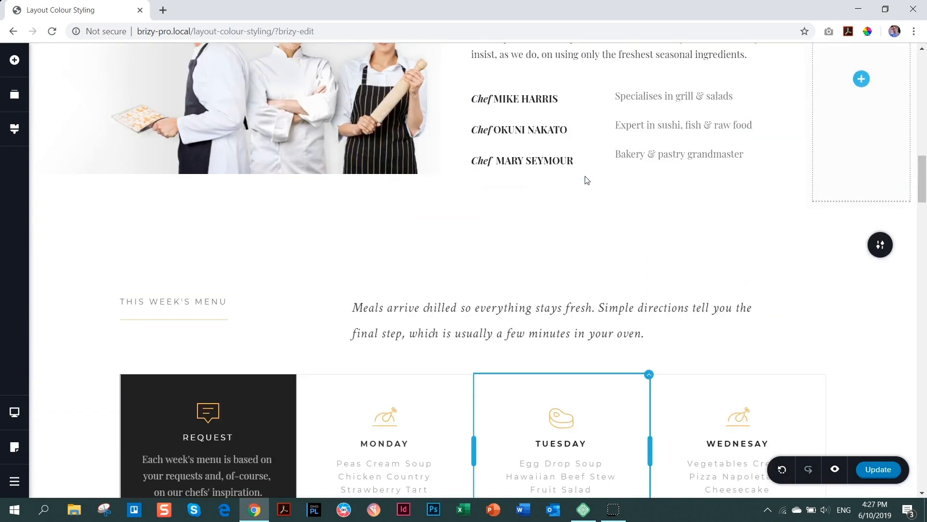
{"action": "scroll", "coordinate": [585, 177], "scroll_direction": "up", "scroll_amount": 10}
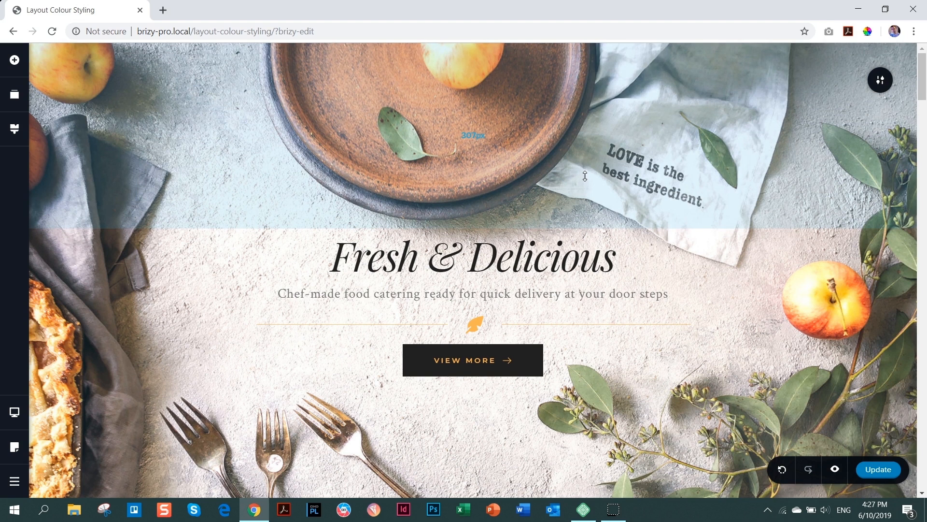
{"action": "left_click", "coordinate": [14, 98]}
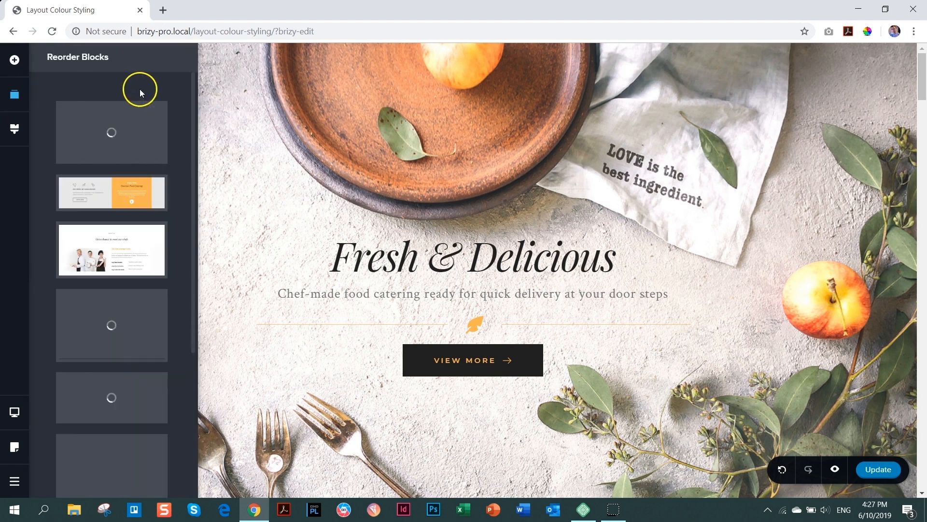
{"action": "left_click", "coordinate": [181, 133]}
{"action": "left_click", "coordinate": [181, 132]}
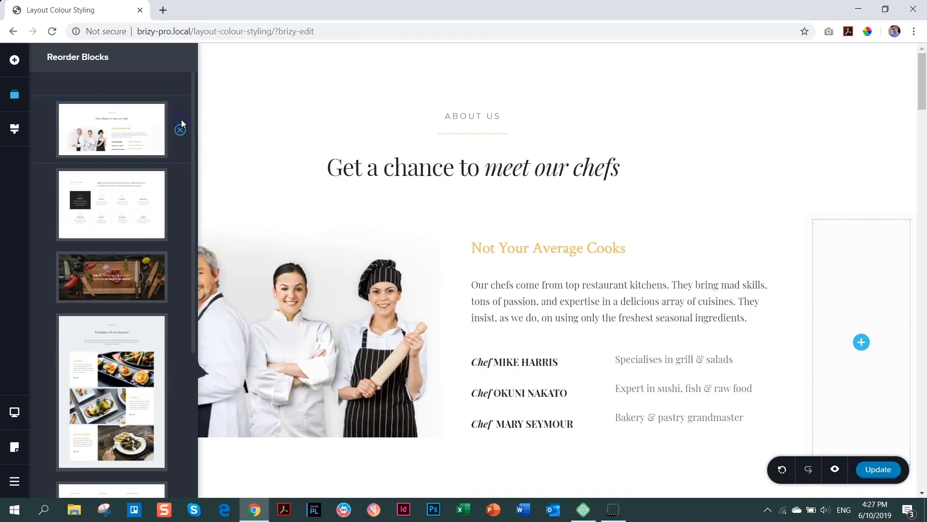
{"action": "left_click", "coordinate": [181, 132]}
{"action": "left_click", "coordinate": [180, 130]}
{"action": "left_click", "coordinate": [180, 129]}
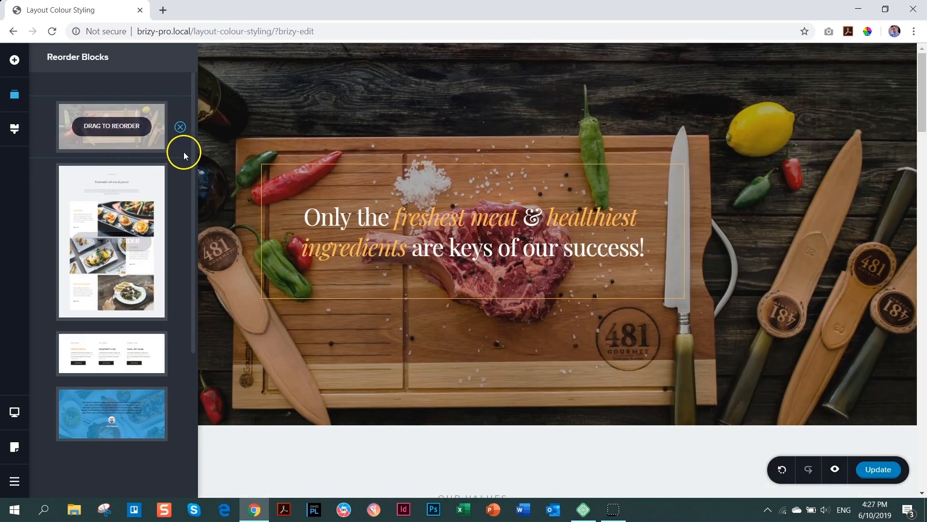
{"action": "left_click", "coordinate": [181, 127]}
{"action": "left_click", "coordinate": [182, 176]}
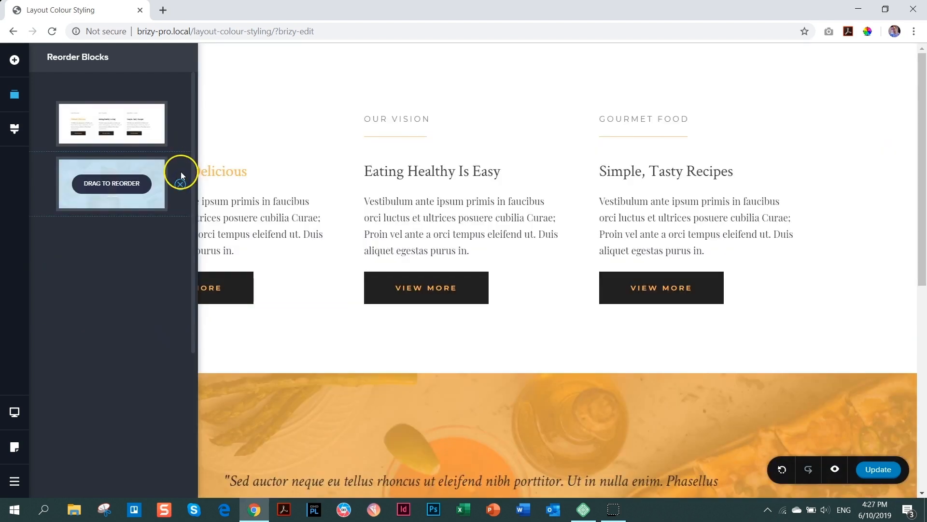
{"action": "left_click", "coordinate": [180, 174]}
{"action": "left_click", "coordinate": [181, 125]}
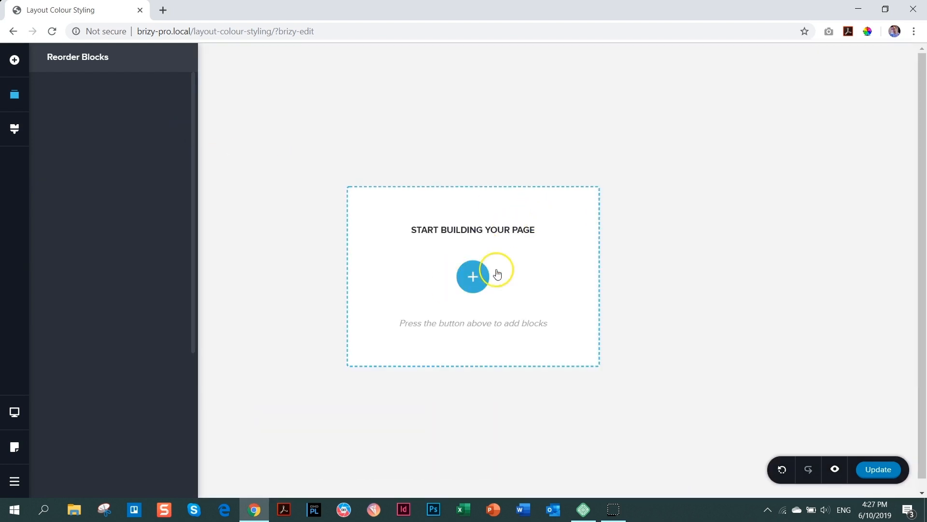
- Open the Architekt pack from the prebuilt layouts for the emptied page
{"action": "left_click", "coordinate": [473, 276]}
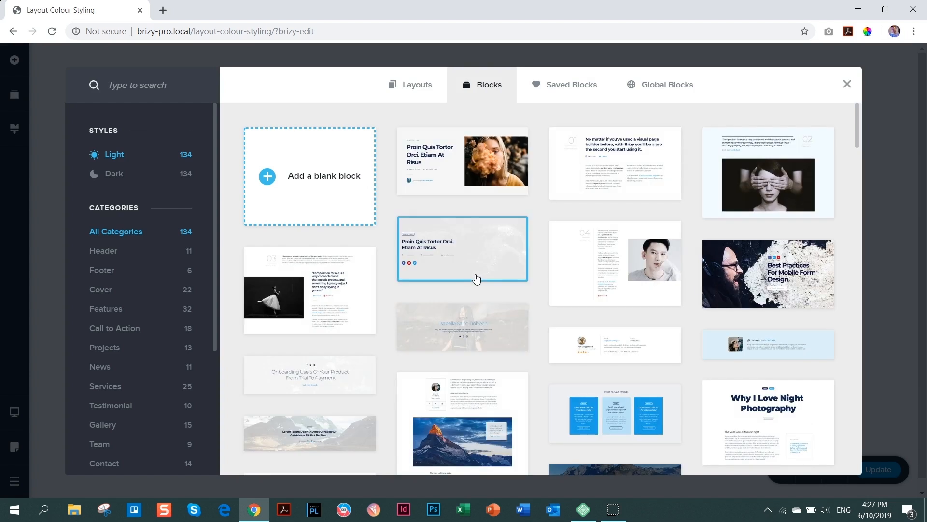
{"action": "left_click", "coordinate": [418, 87]}
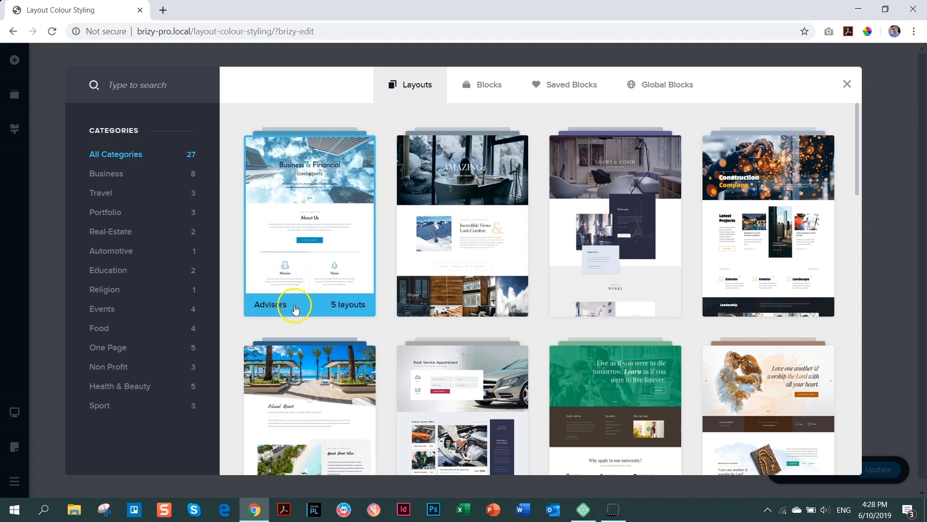
{"action": "left_click", "coordinate": [614, 232]}
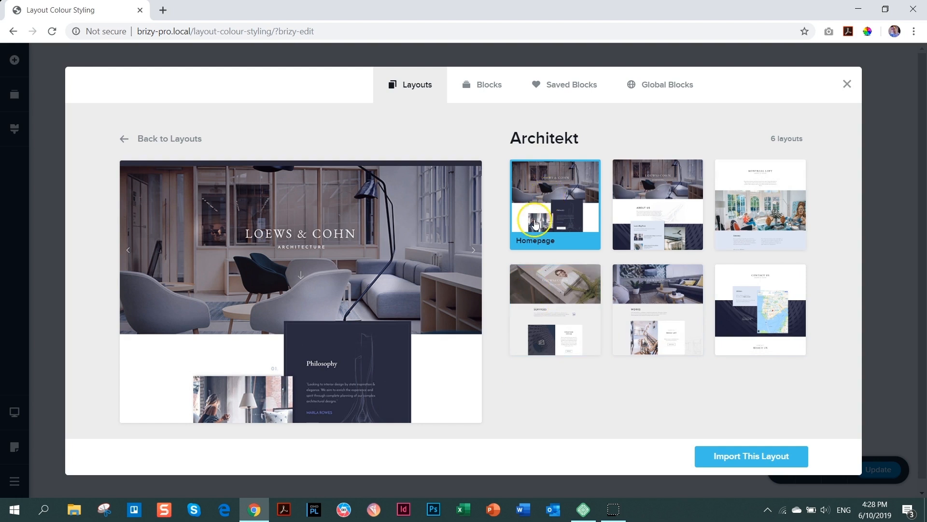
- Preview the other page layouts in the Architekt pack and import its Homepage layout
{"action": "left_click", "coordinate": [633, 208]}
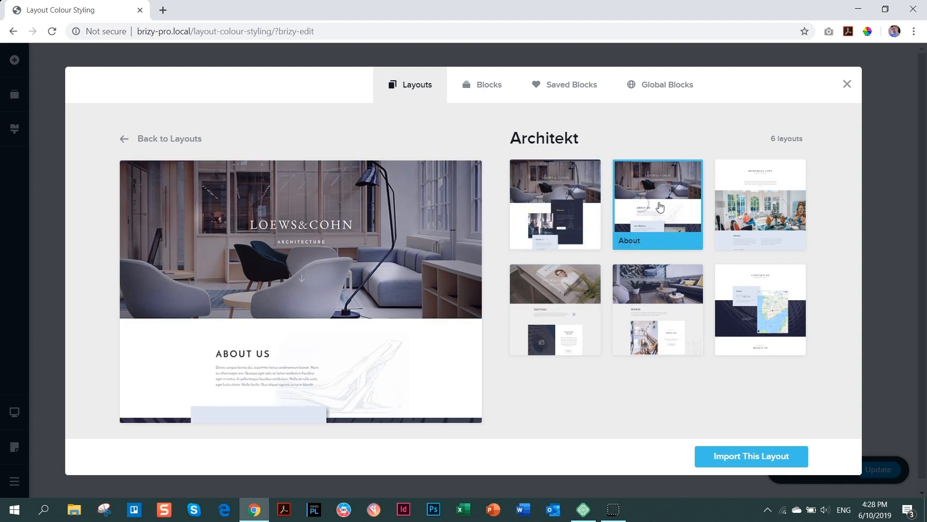
{"action": "left_click", "coordinate": [758, 193]}
{"action": "left_click", "coordinate": [744, 298]}
{"action": "left_click", "coordinate": [666, 296]}
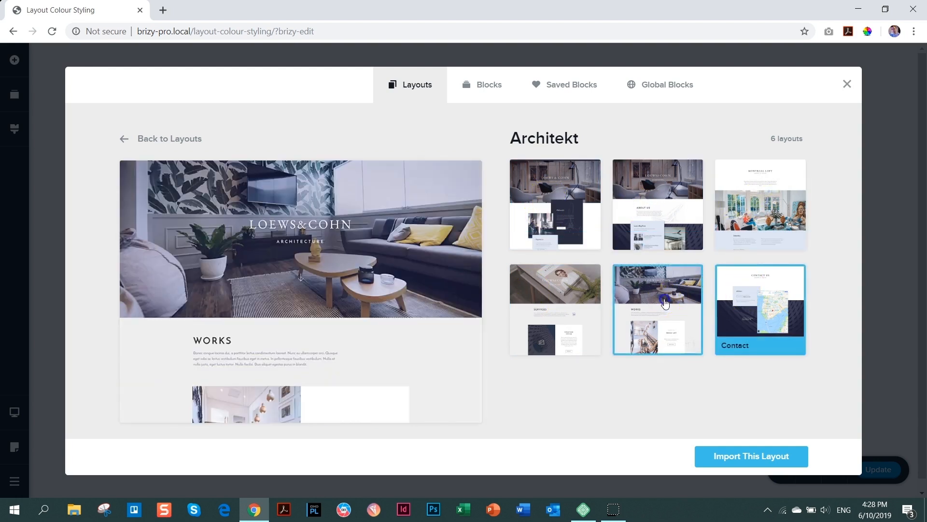
{"action": "left_click", "coordinate": [555, 306]}
{"action": "left_click", "coordinate": [546, 209]}
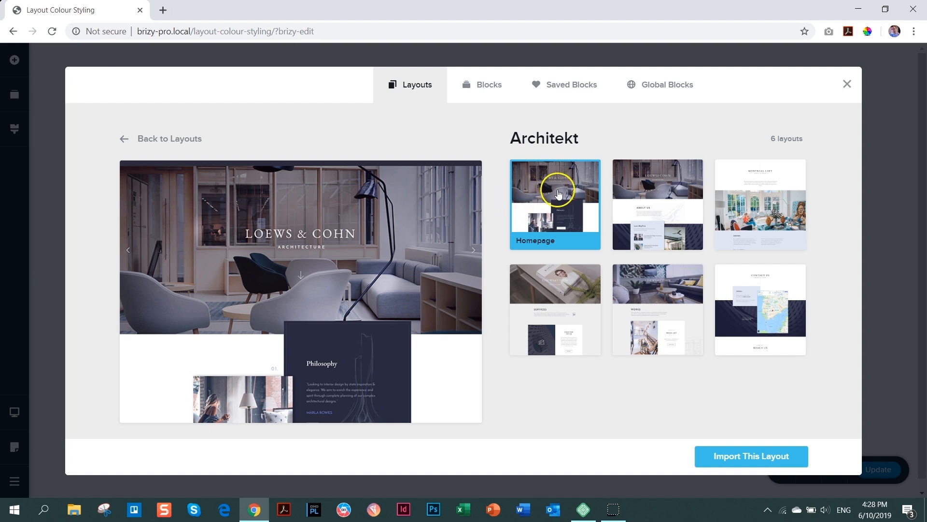
{"action": "left_click", "coordinate": [750, 456]}
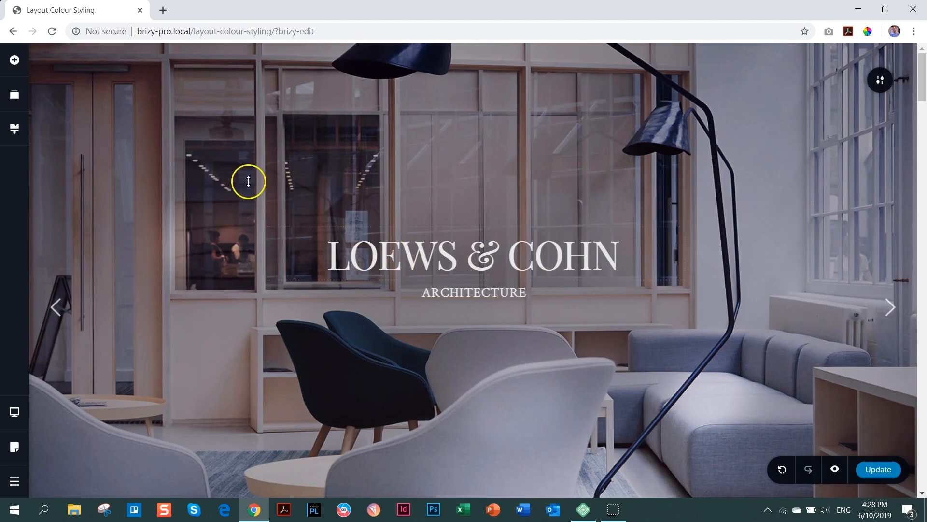
- Change the imported page's current style from Gourmet to Architekt and review the restyled blocks
{"action": "left_click", "coordinate": [14, 128]}
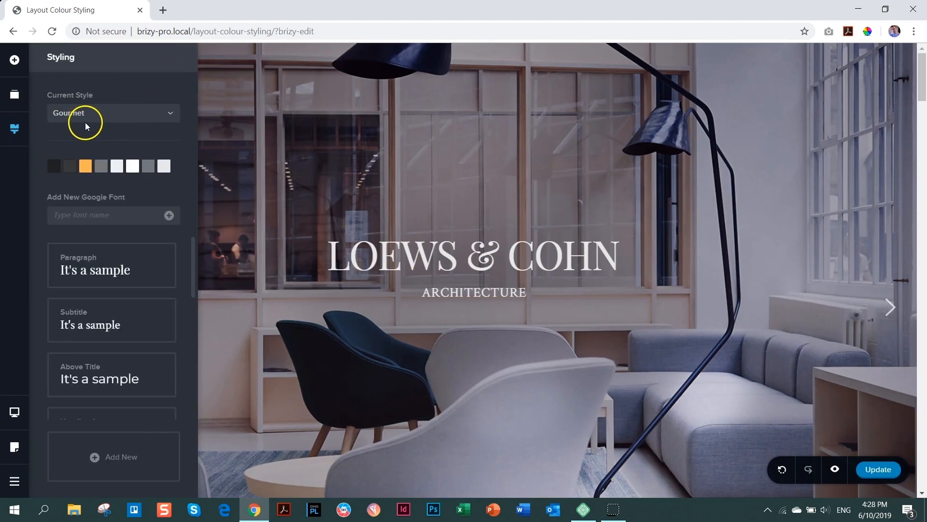
{"action": "scroll", "coordinate": [420, 208], "scroll_direction": "down", "scroll_amount": 2}
{"action": "scroll", "coordinate": [420, 206], "scroll_direction": "down", "scroll_amount": 15}
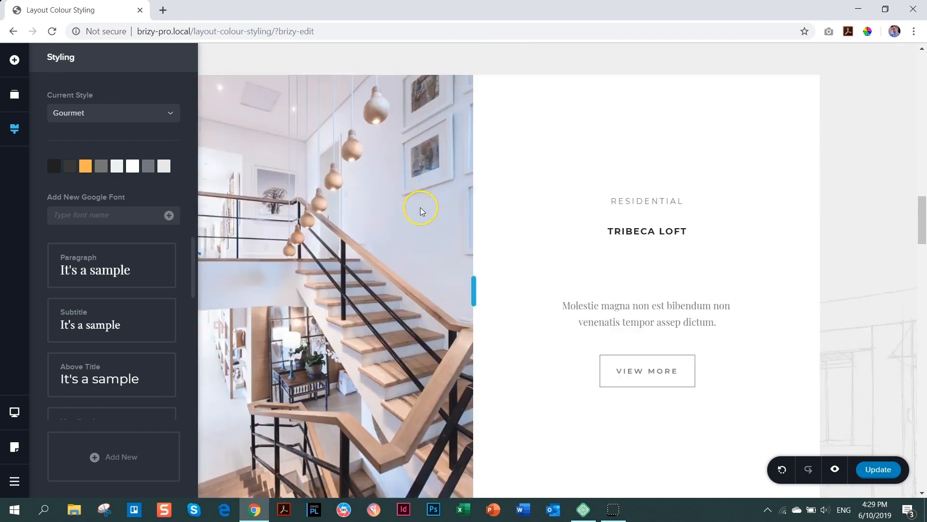
{"action": "scroll", "coordinate": [421, 207], "scroll_direction": "up", "scroll_amount": 15}
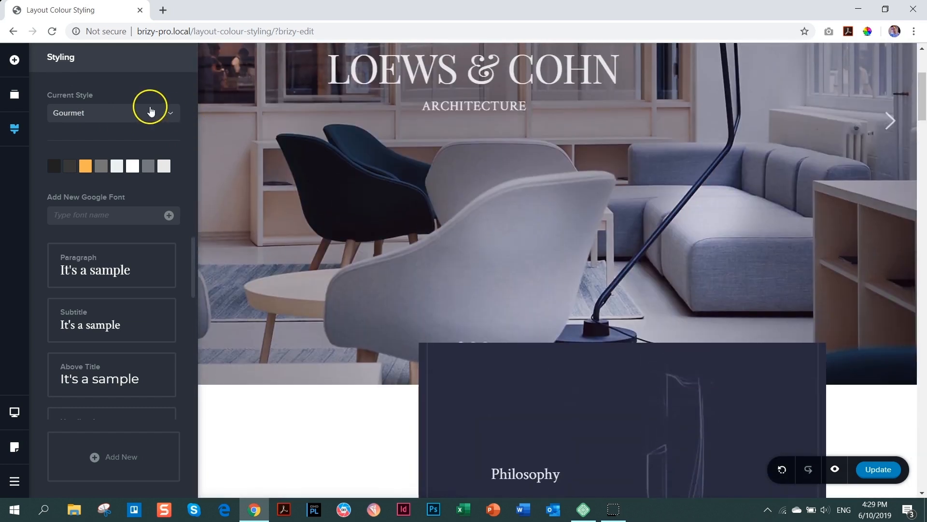
{"action": "left_click", "coordinate": [170, 116]}
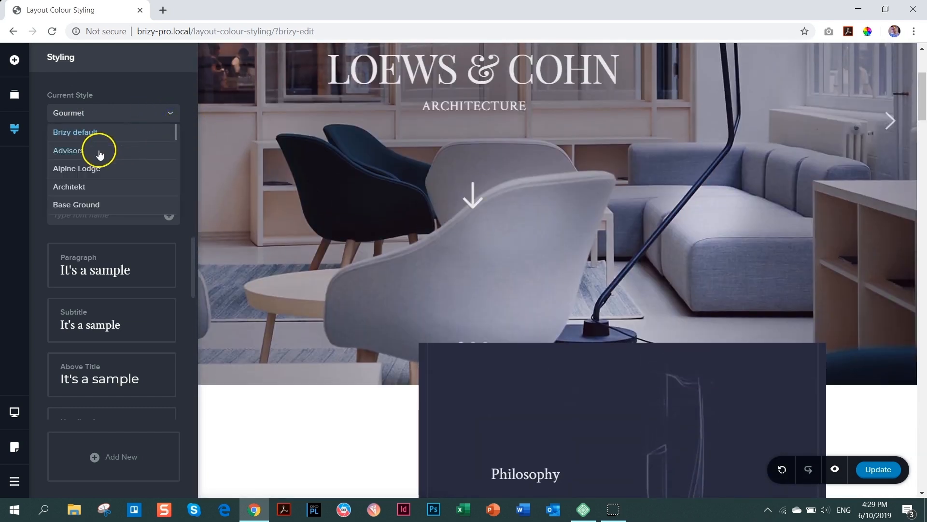
{"action": "left_click", "coordinate": [68, 191]}
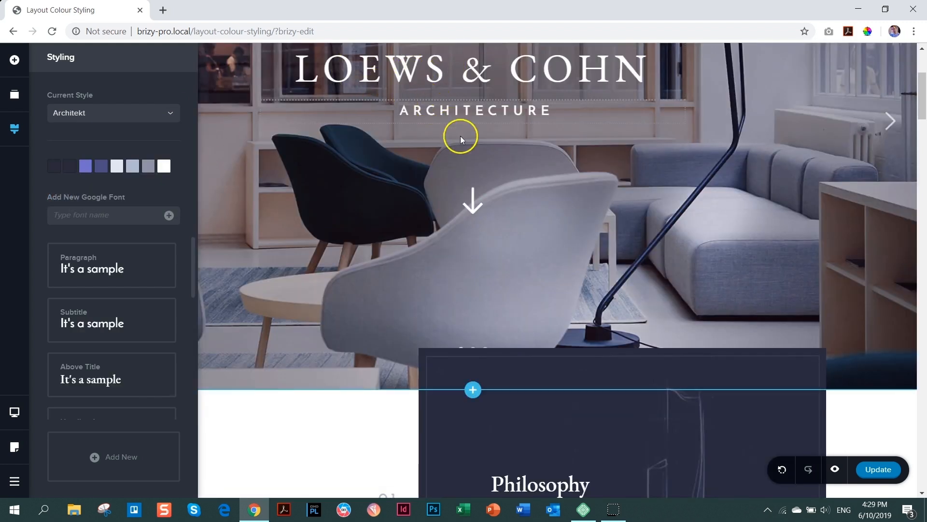
{"action": "scroll", "coordinate": [463, 145], "scroll_direction": "down", "scroll_amount": 15}
{"action": "scroll", "coordinate": [468, 154], "scroll_direction": "down", "scroll_amount": 15}
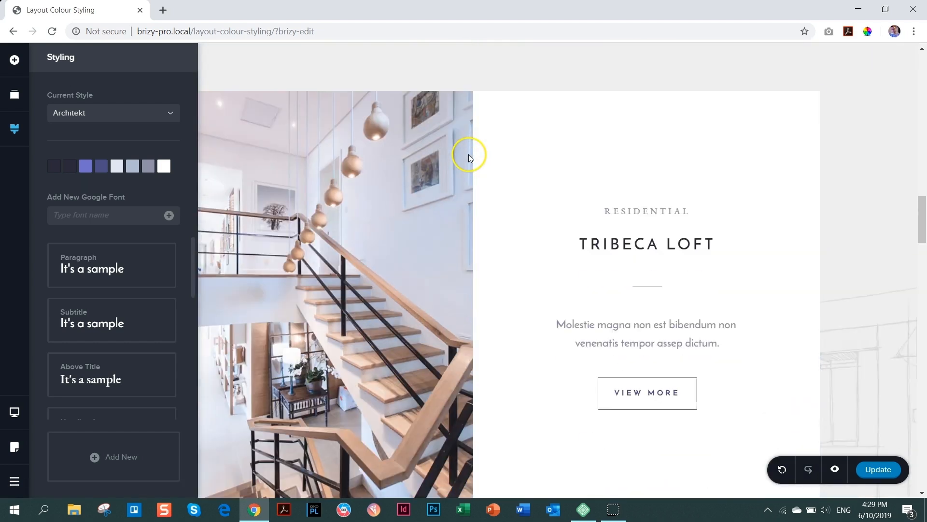